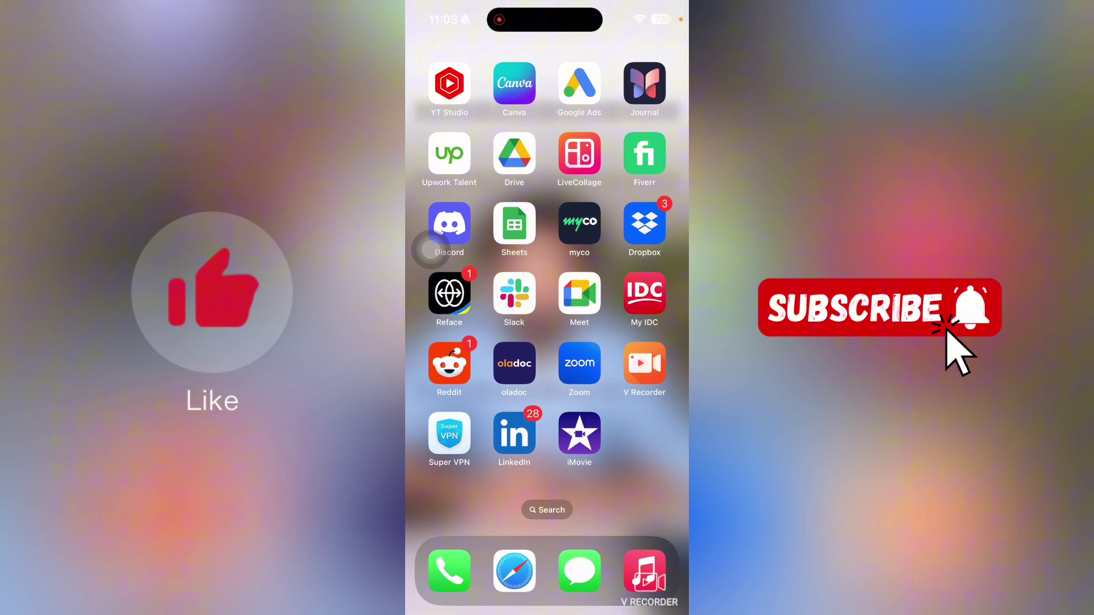
- Swipe to the next home-screen page and launch Google Maps, showing downtown Tulsa
drag(599, 257, 432, 249)
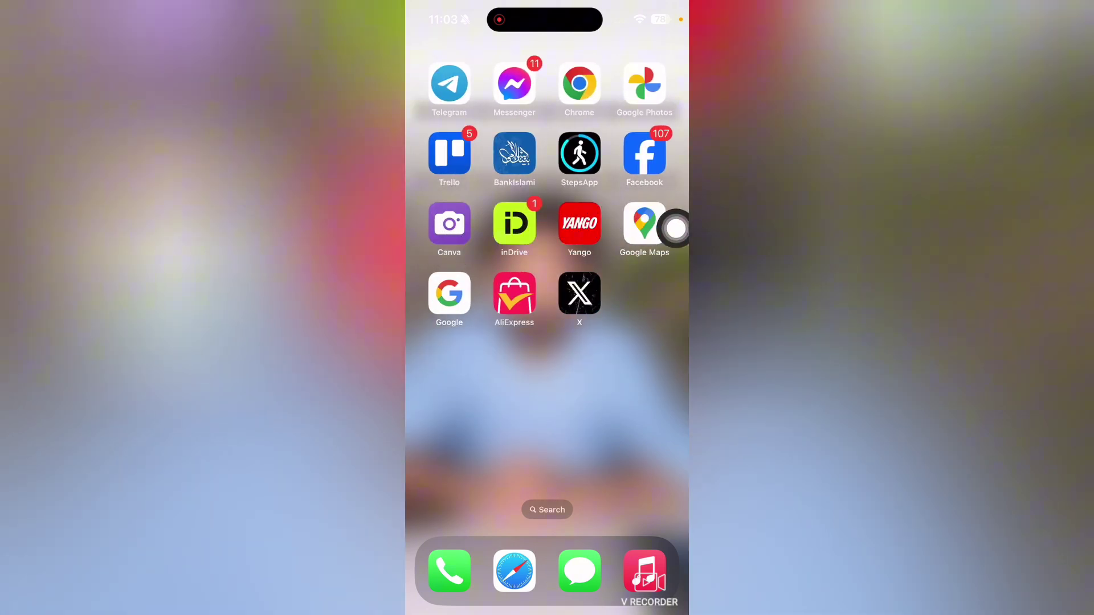
click(645, 225)
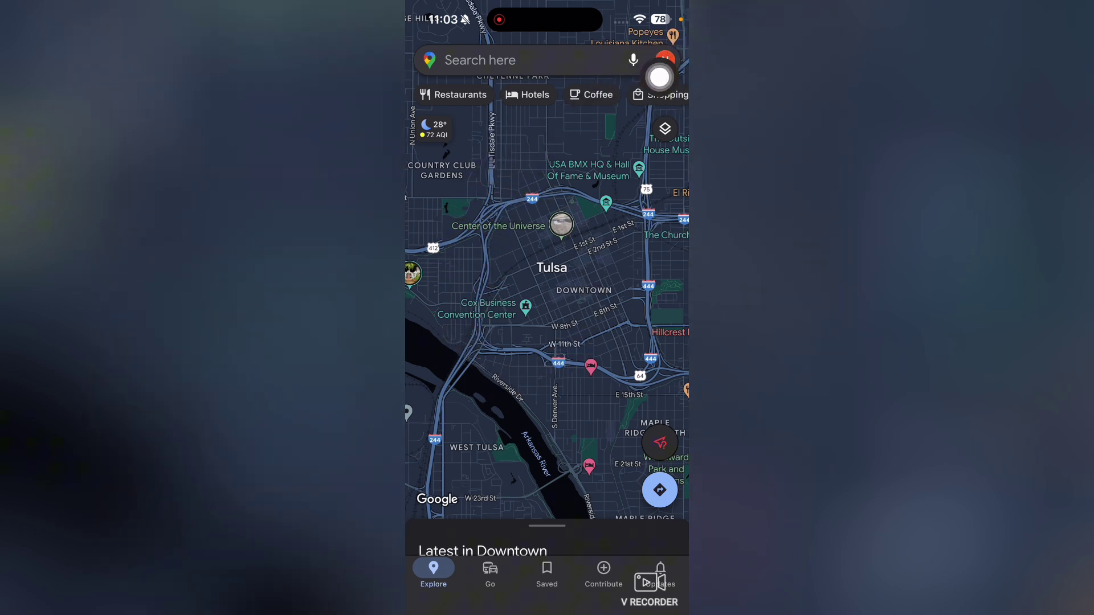
- Open the account menu from the 'N' profile avatar beside the search bar
click(665, 59)
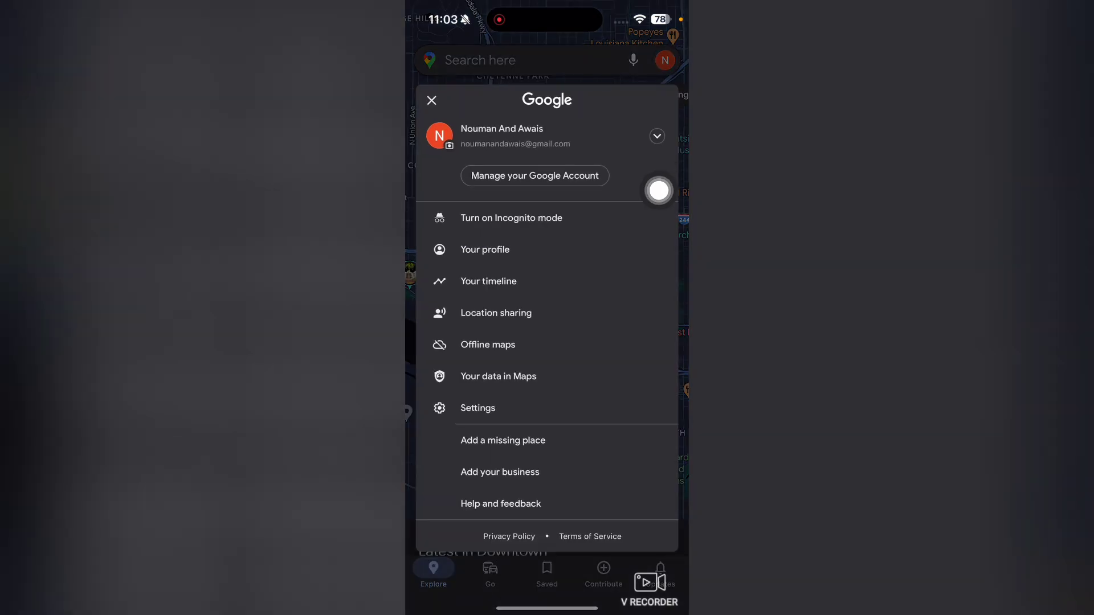